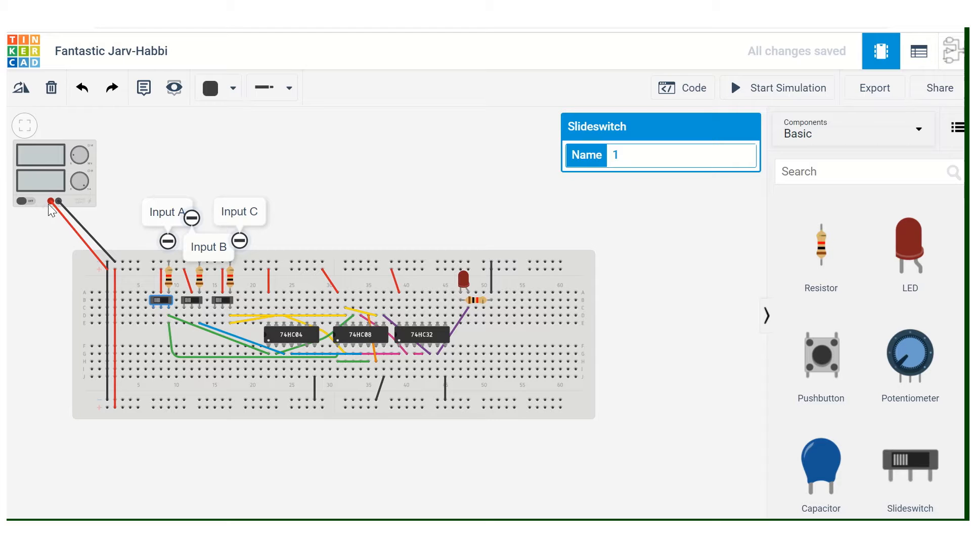
Check the power supply's settings and delete the red wire linking the breadboard's upper and lower positive rails.
click(46, 172)
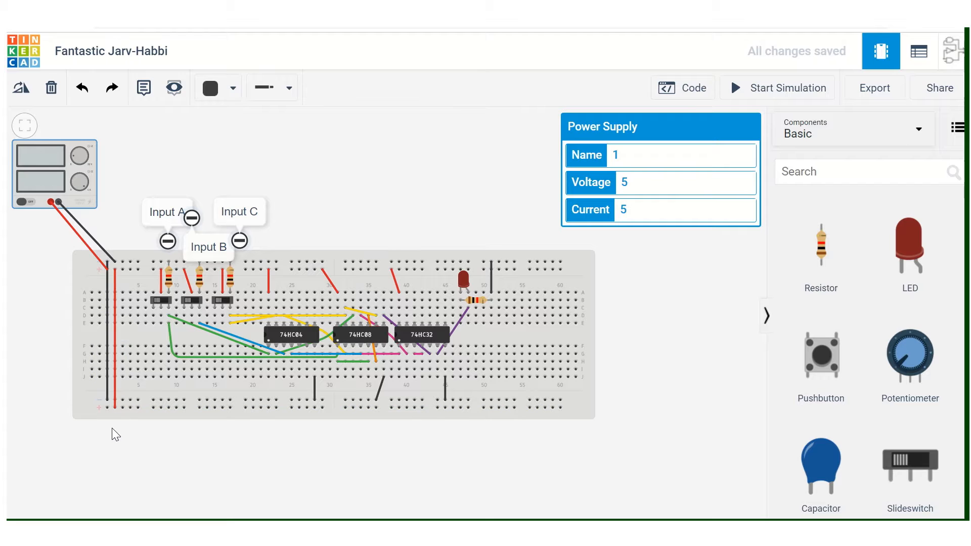
click(116, 335)
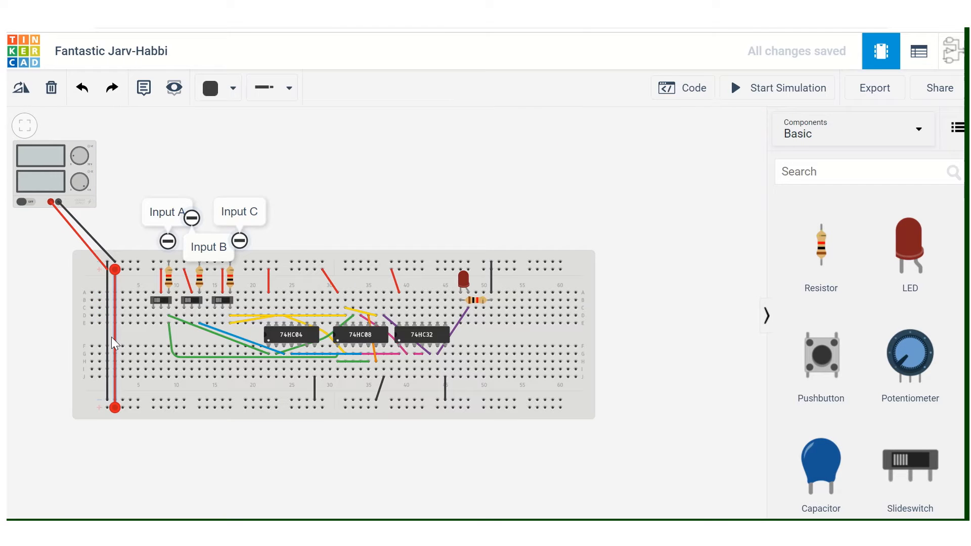
key(Delete)
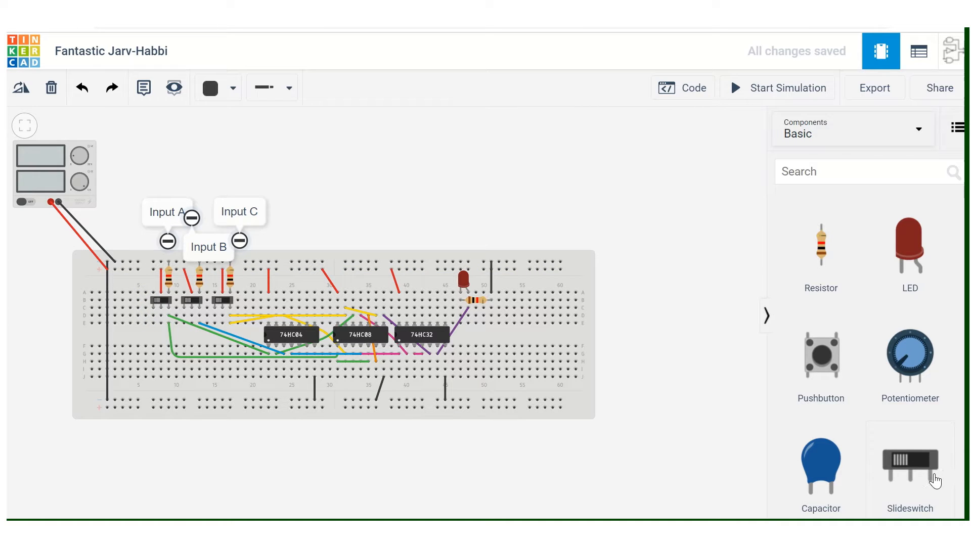
Inspect the resistor and slide switch of Input A on the breadboard, along with the input labels.
click(171, 281)
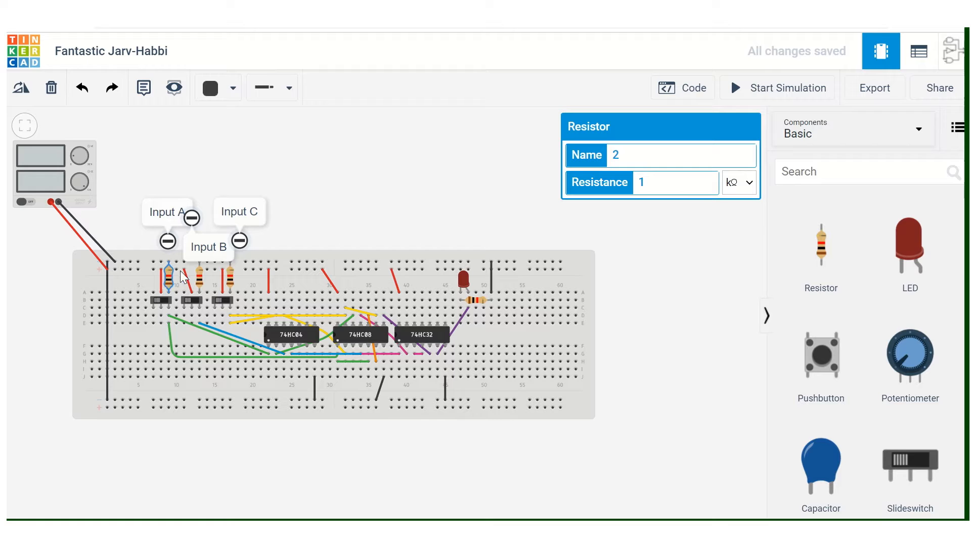
click(147, 281)
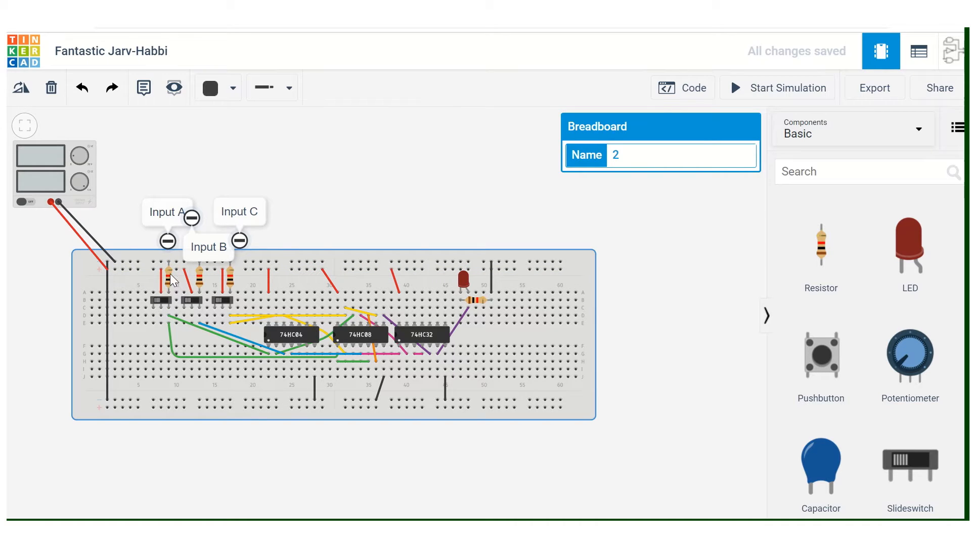
click(158, 302)
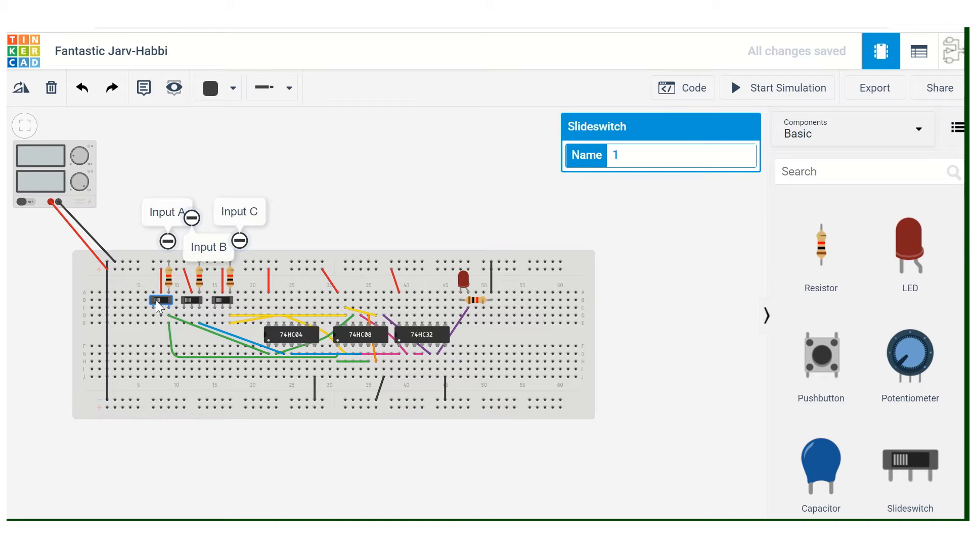
drag(155, 300, 171, 303)
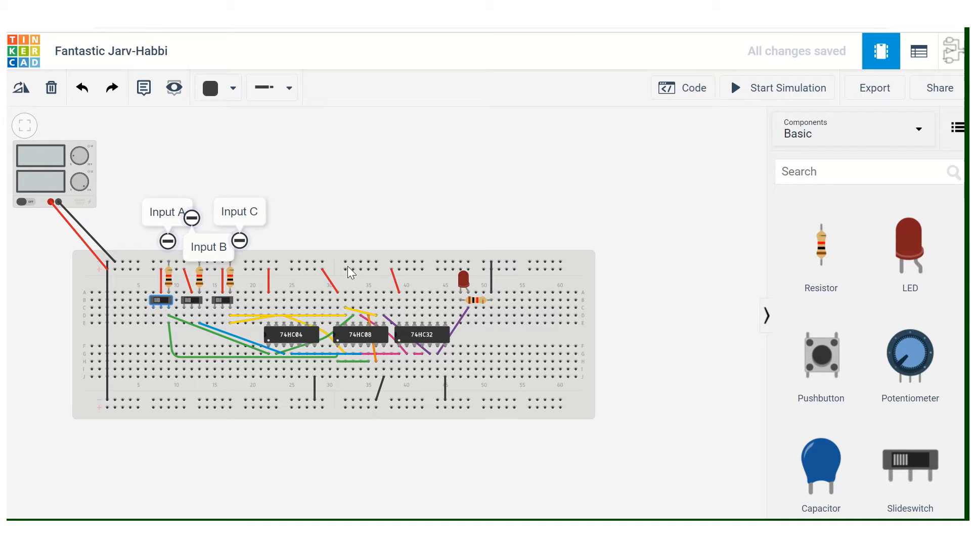
click(293, 279)
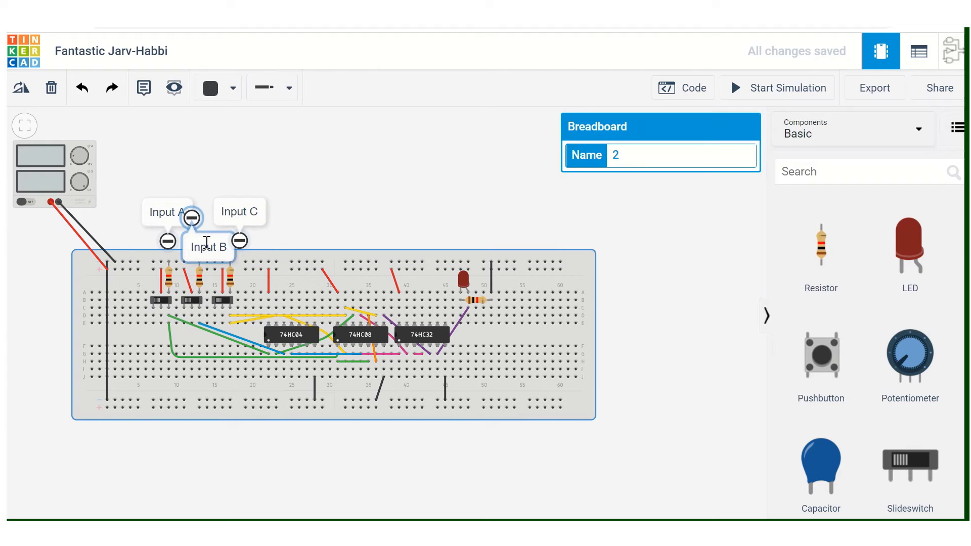
click(283, 155)
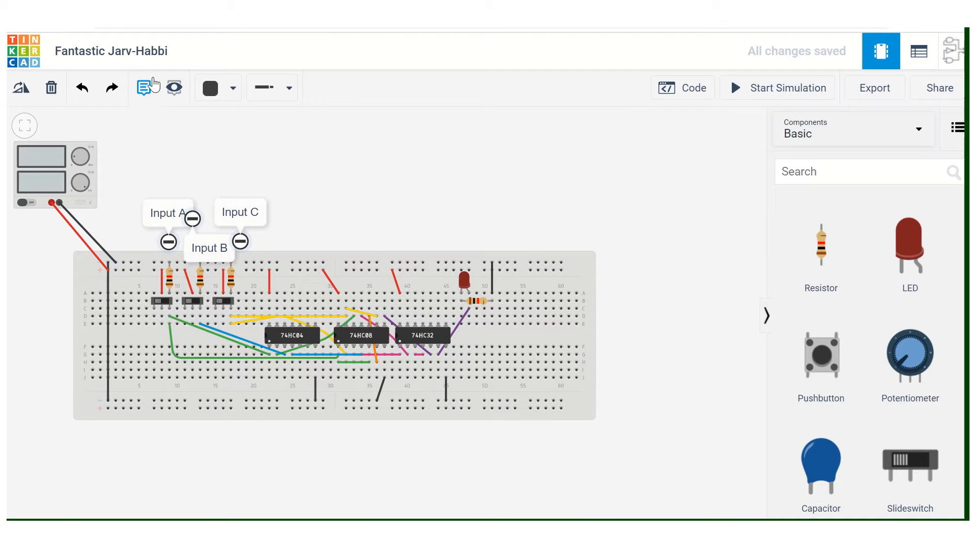
click(170, 212)
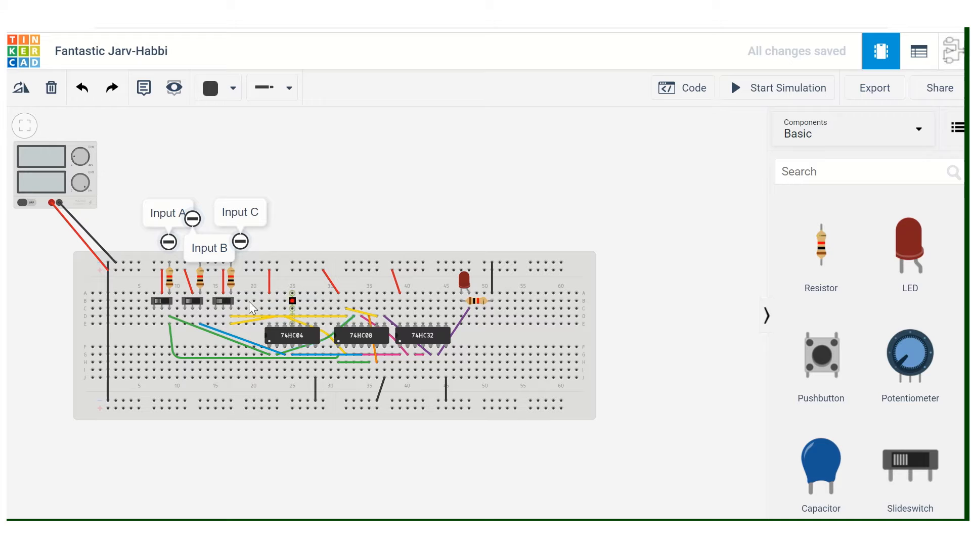
Identify the 74HC04 chip on the breadboard and search the component library for 7404.
click(286, 334)
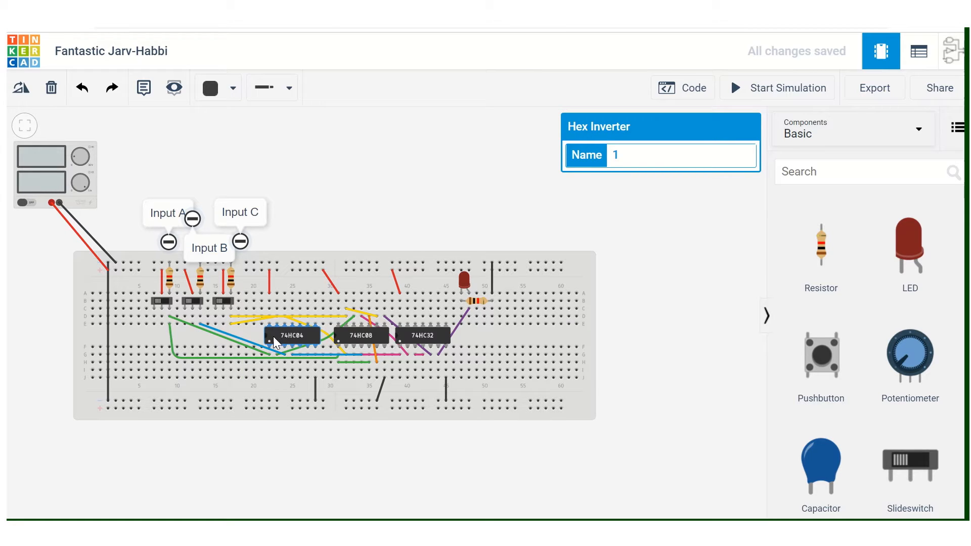
click(801, 174)
text(74)
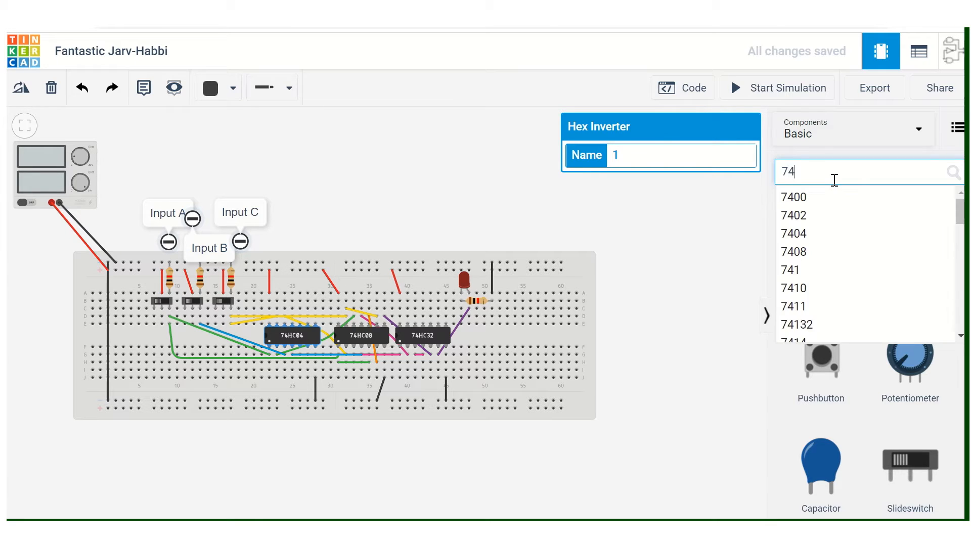
text(04)
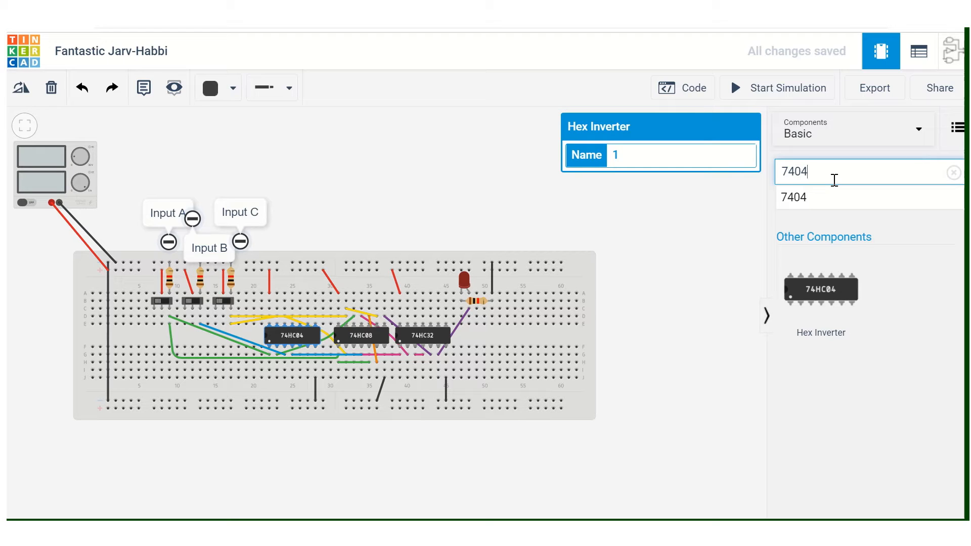
Identify the 74HC08 and 74HC32 chips and search the component library for 7432.
click(359, 338)
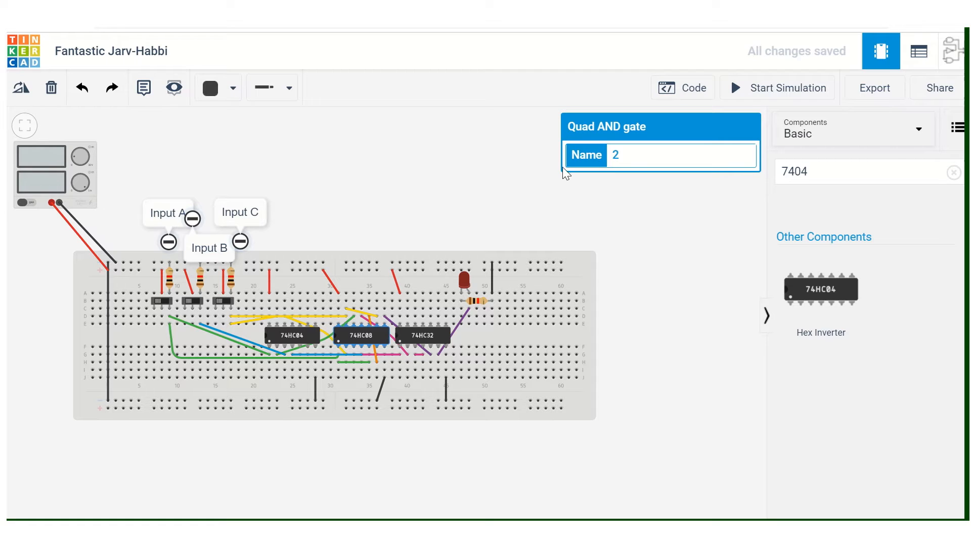
click(406, 339)
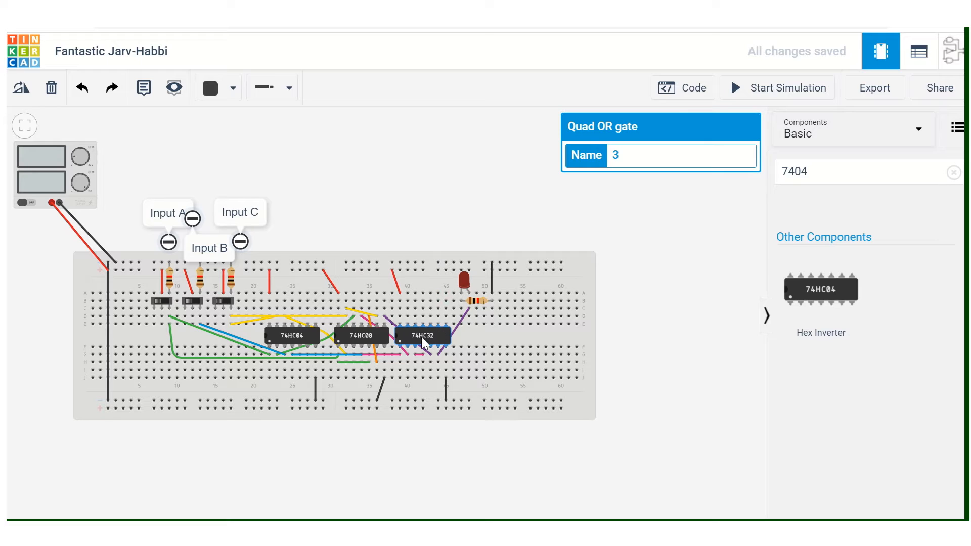
click(840, 173)
key(BackSpace)
key(BackSpace)
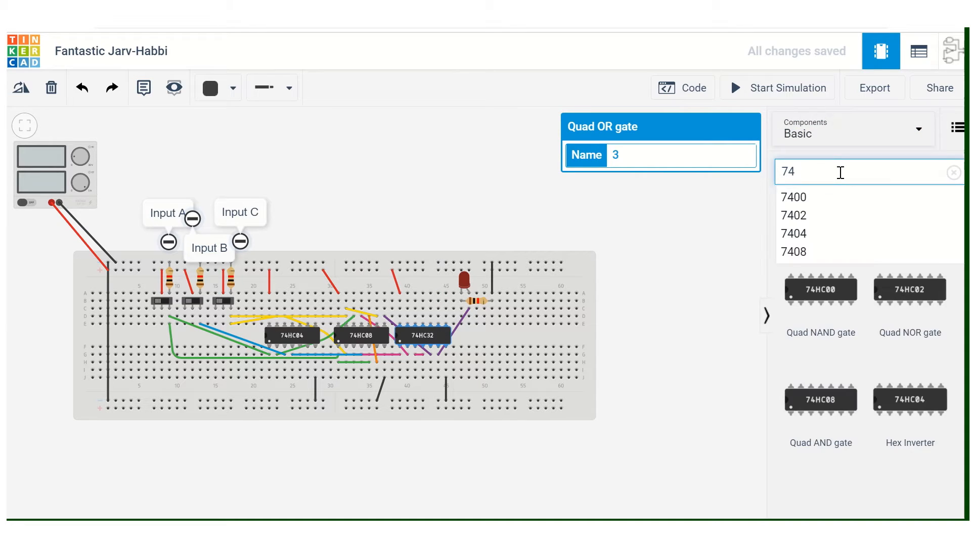
text(32)
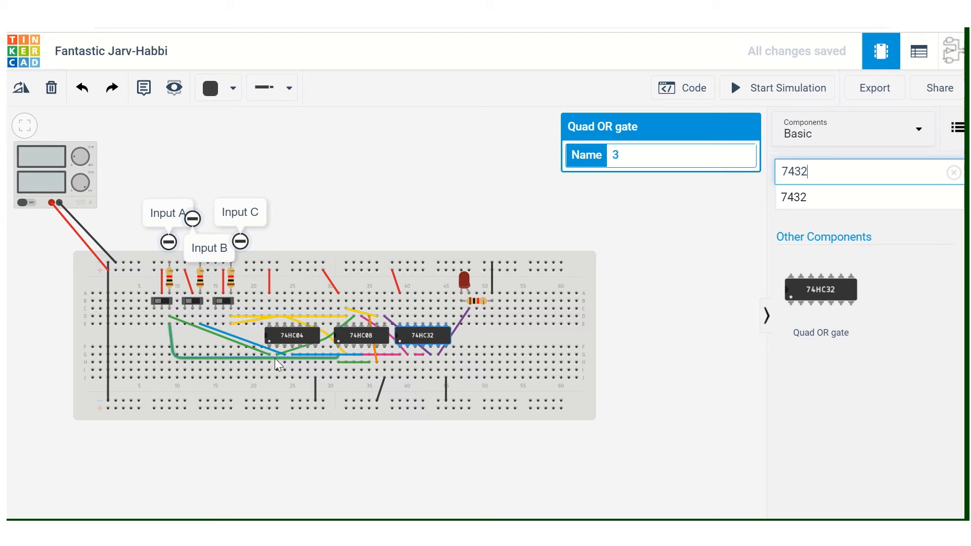
Examine the wiring from the input switches through the 74HC04, 74HC08 and 74HC32 chips.
scroll(278, 356, down, 1)
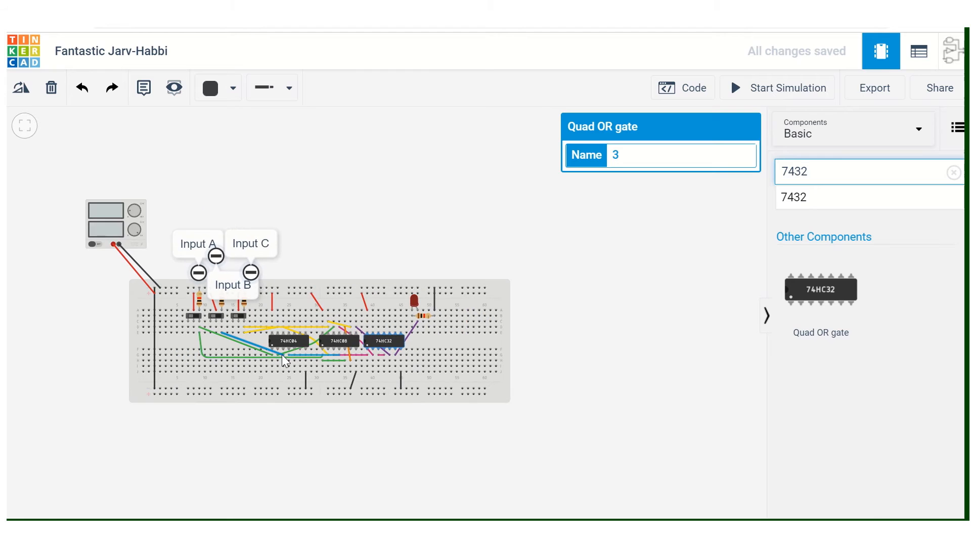
scroll(281, 354, up, 5)
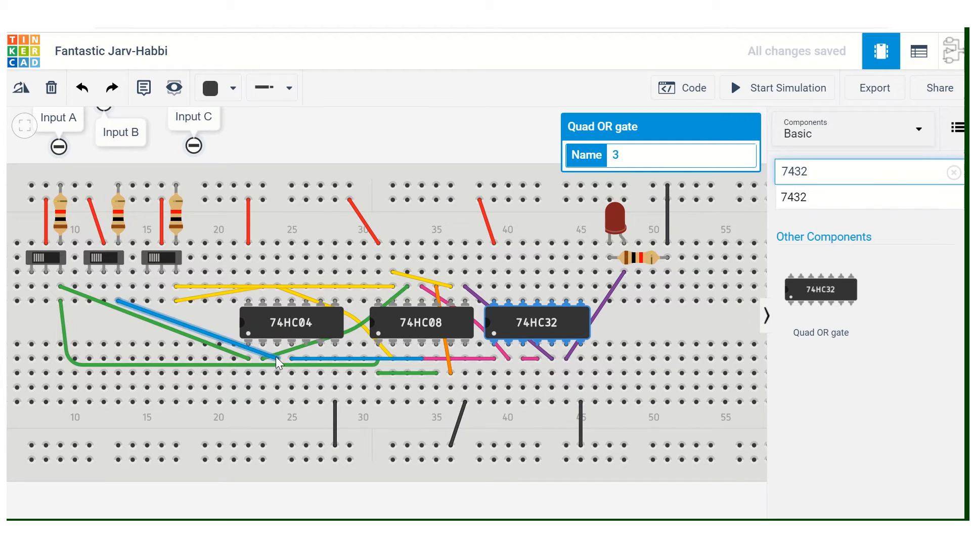
drag(249, 344, 243, 355)
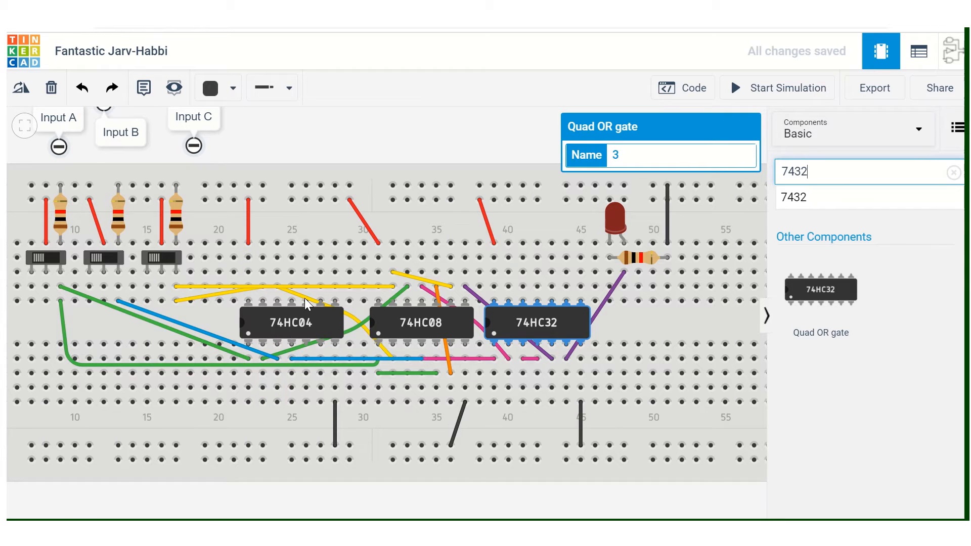
click(397, 292)
click(435, 301)
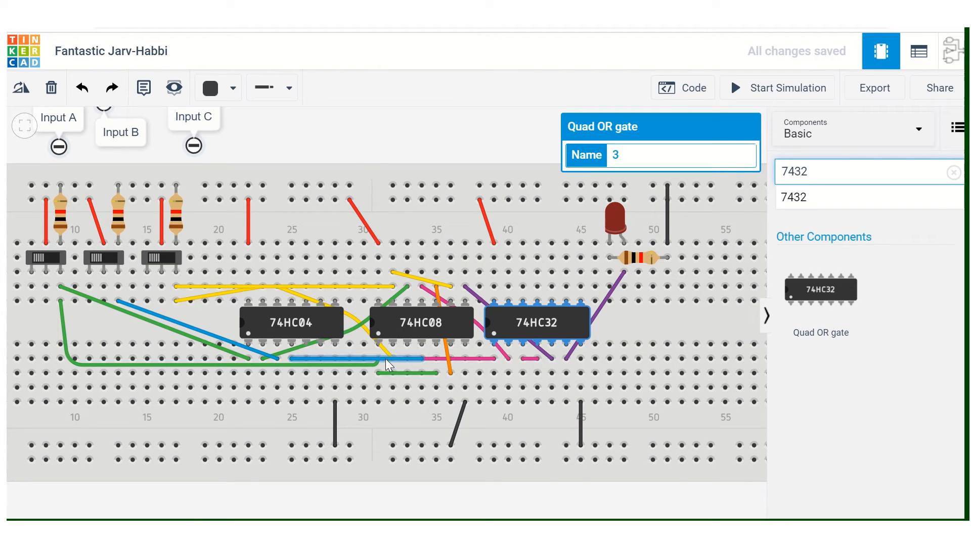
click(278, 287)
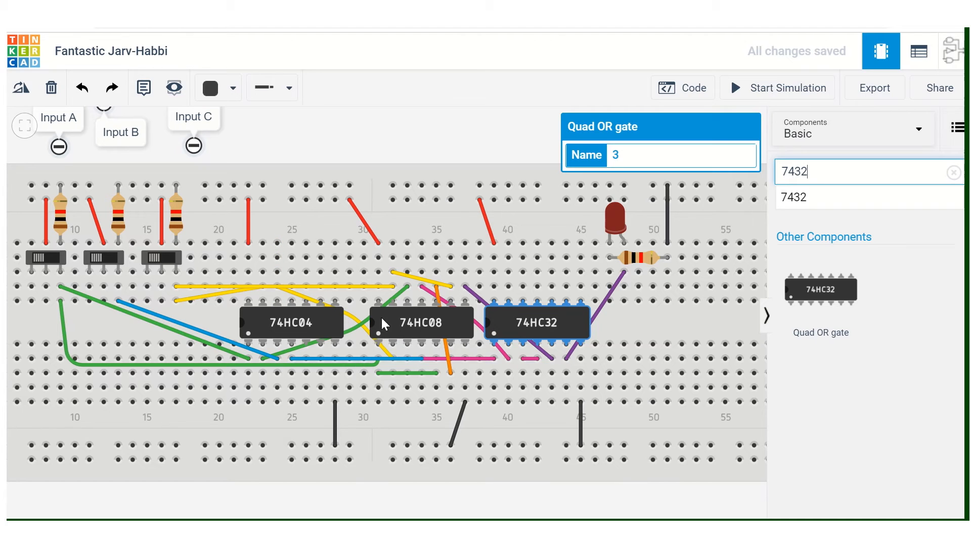
click(385, 350)
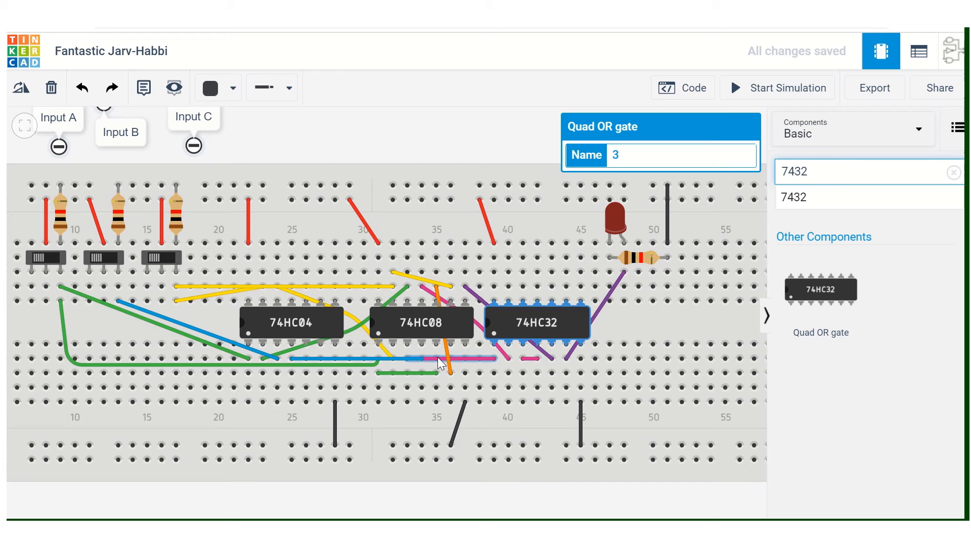
scroll(438, 358, down, 1)
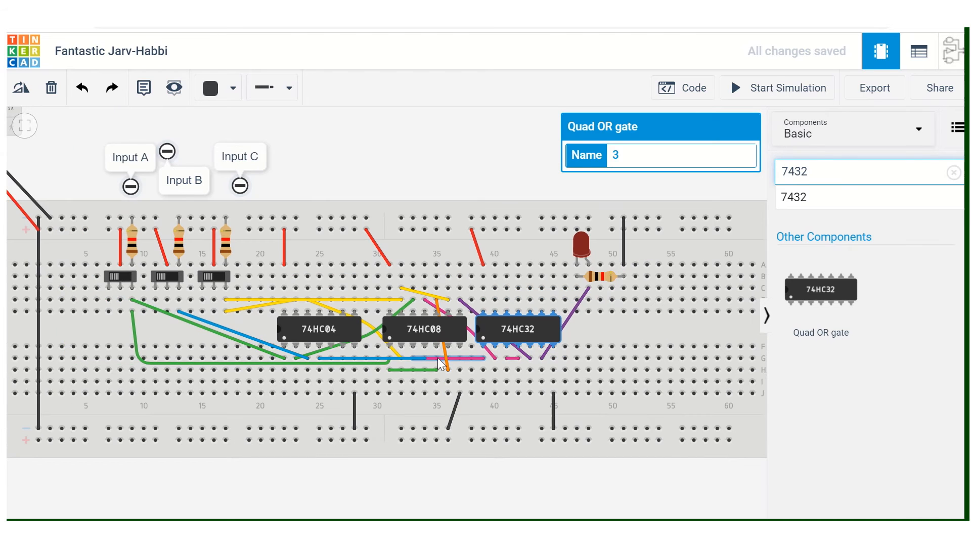
scroll(438, 358, up, 5)
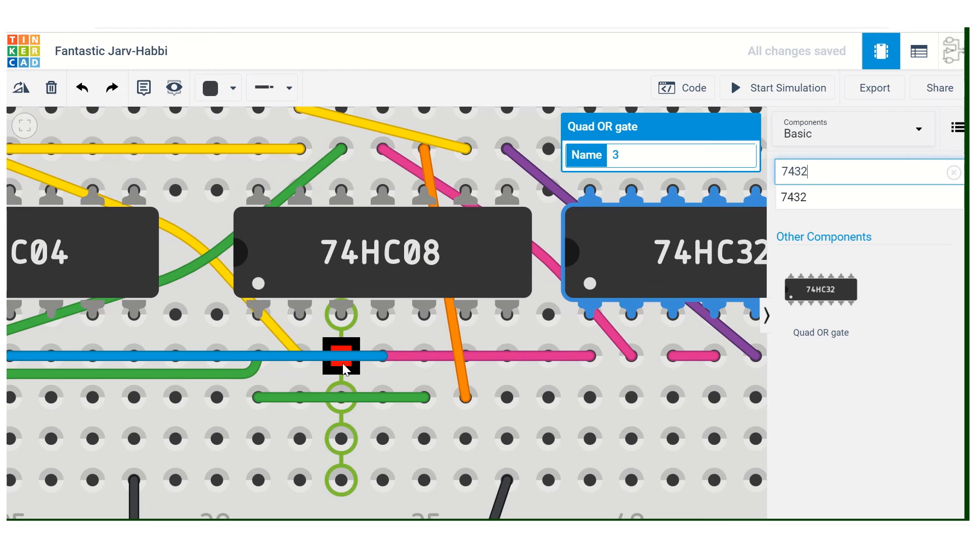
scroll(403, 370, down, 3)
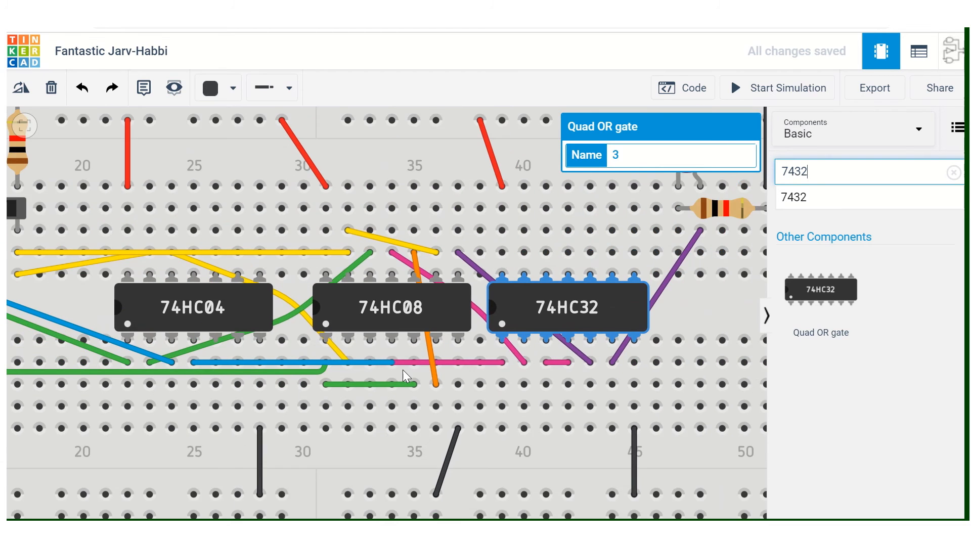
scroll(403, 369, down, 1)
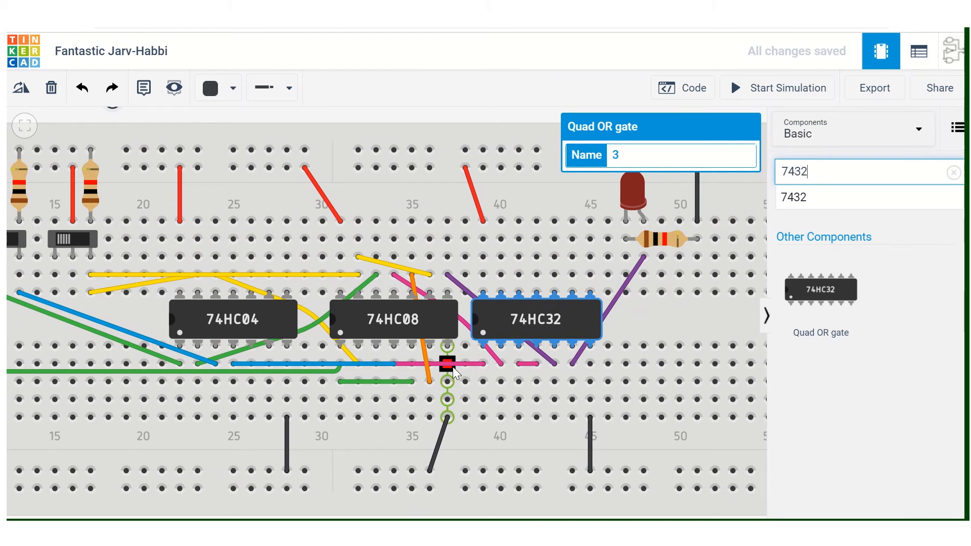
scroll(489, 308, down, 2)
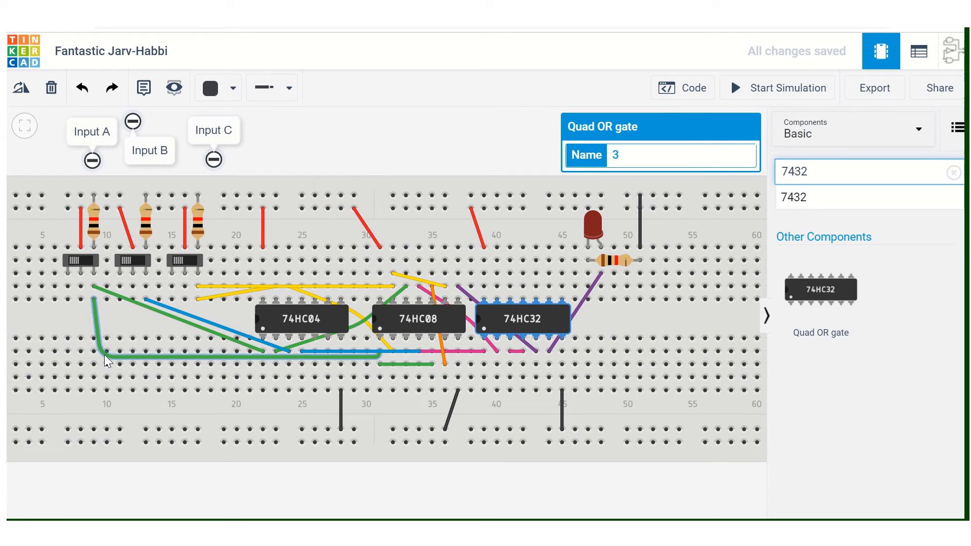
Draw a black wire with several bend points over the empty breadboard area, from column 52 row F round to column 52 row J.
click(213, 95)
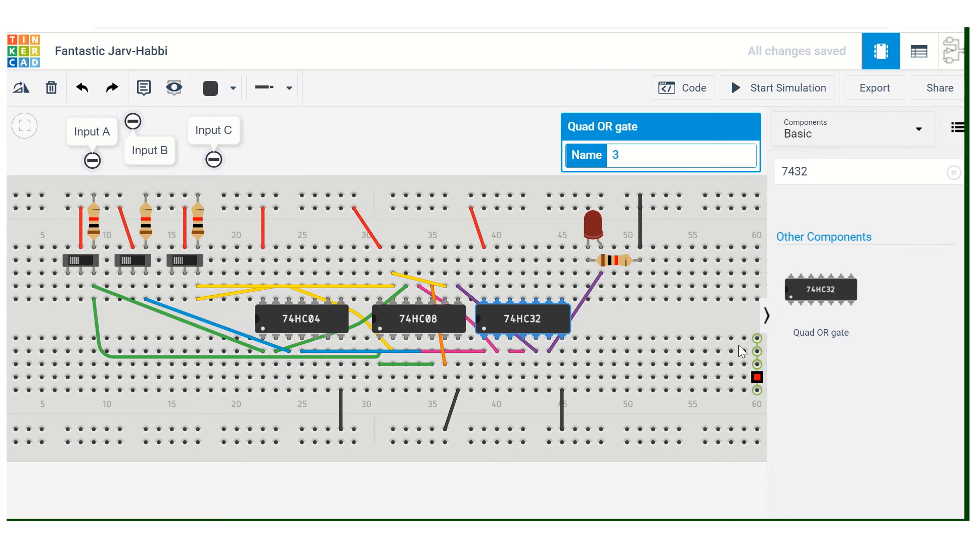
click(667, 313)
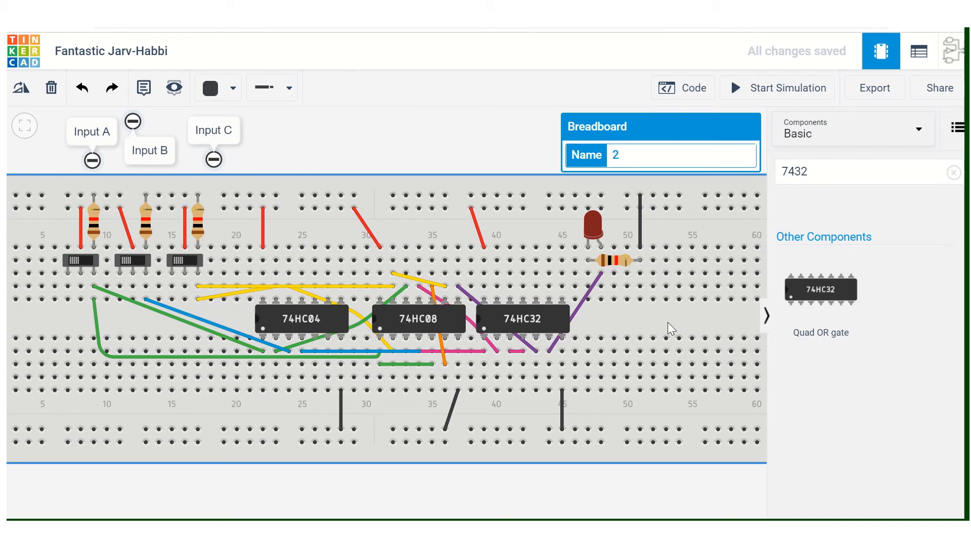
scroll(653, 320, down, 2)
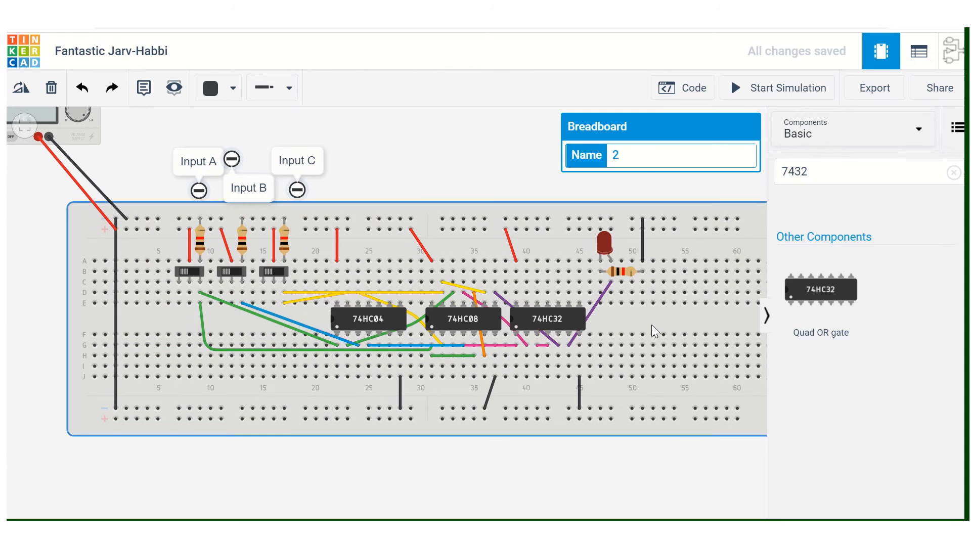
click(654, 335)
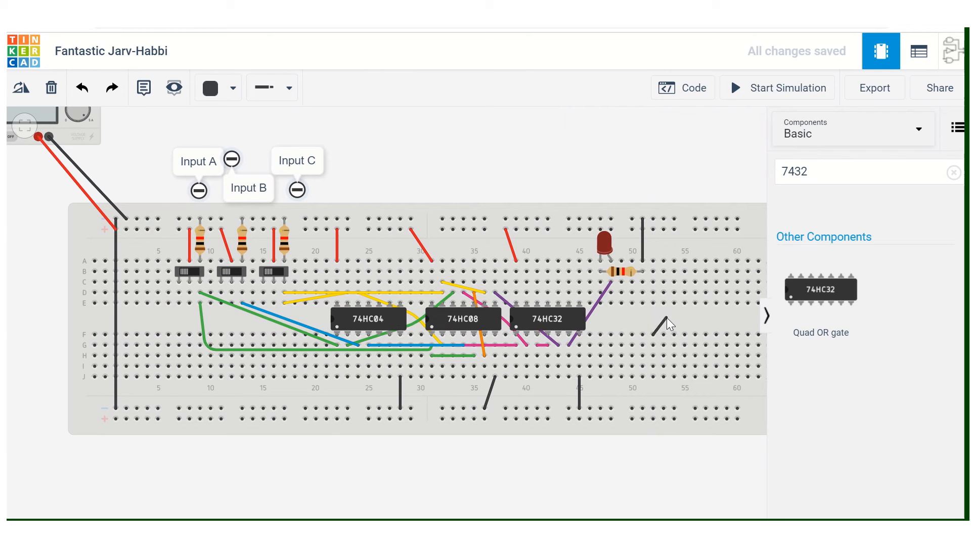
click(666, 318)
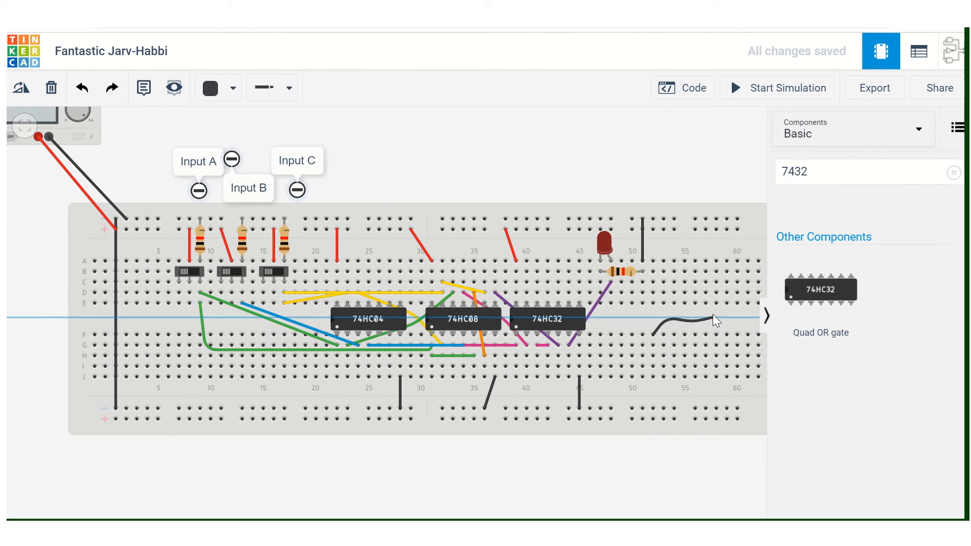
click(728, 327)
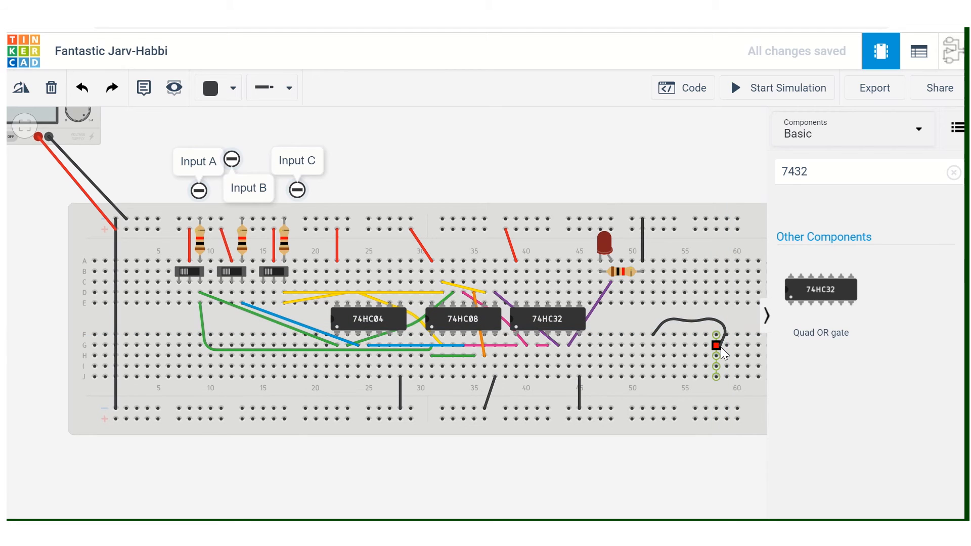
click(720, 377)
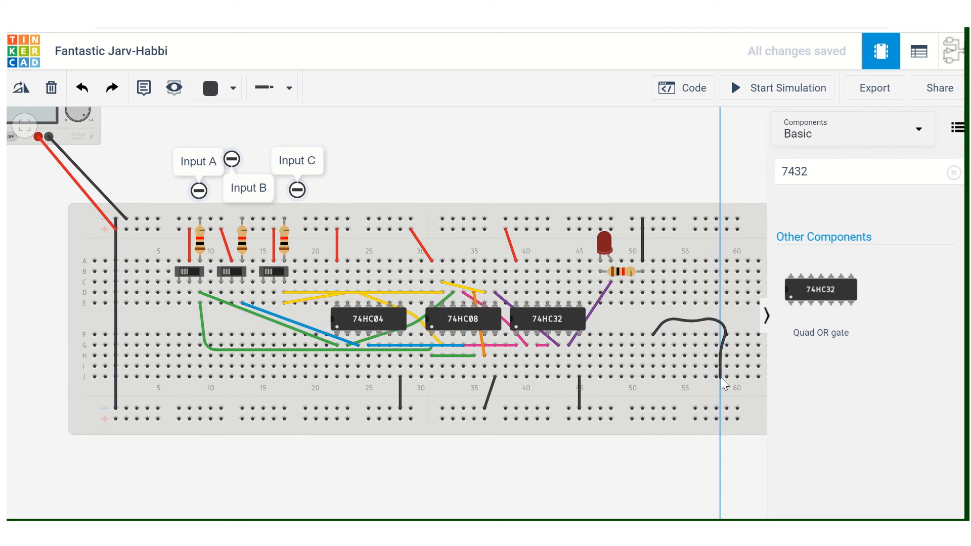
click(692, 391)
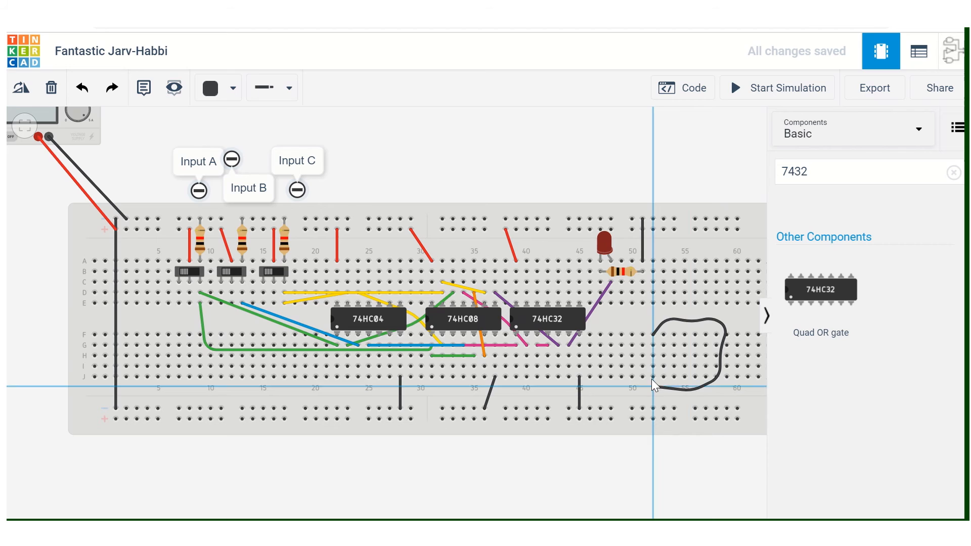
click(653, 378)
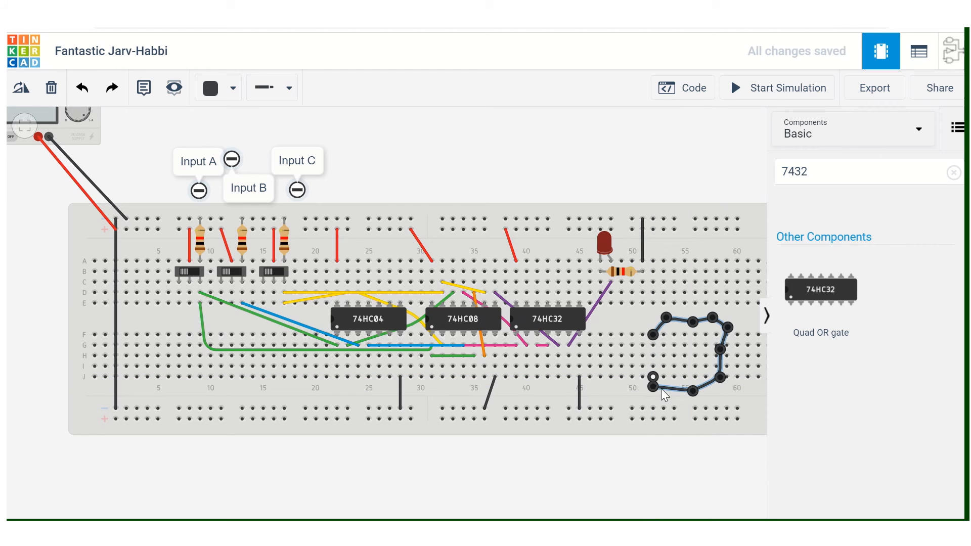
click(742, 389)
Delete the looped black wire from the empty area of the breadboard.
click(688, 325)
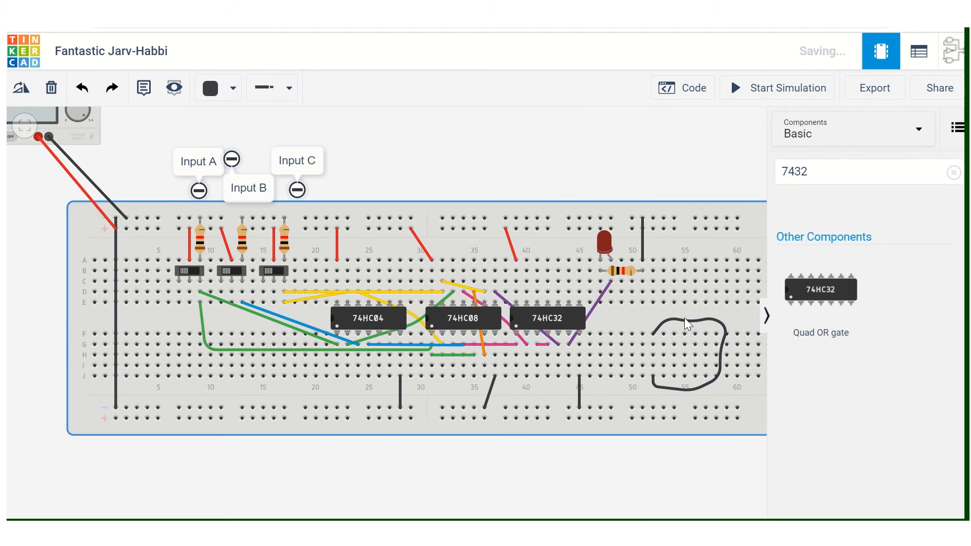
click(683, 321)
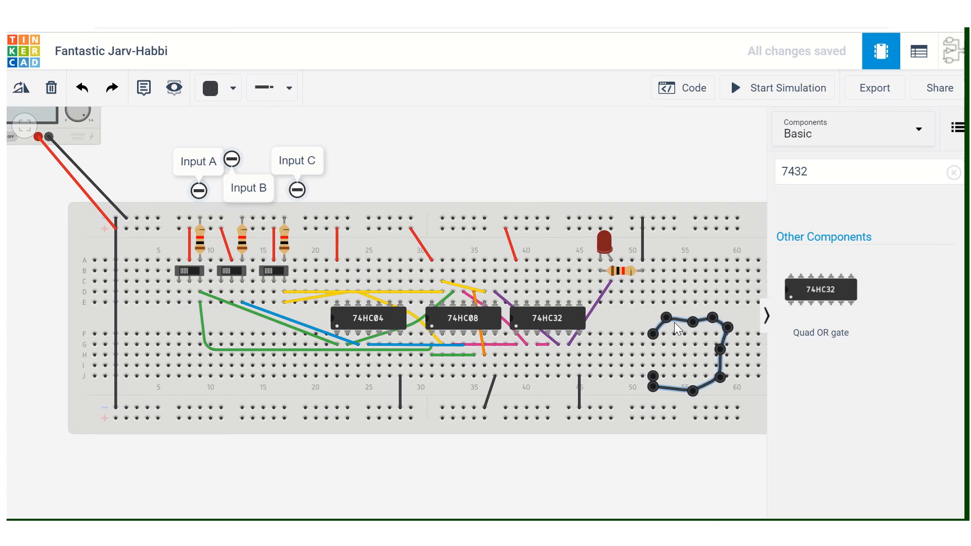
key(Delete)
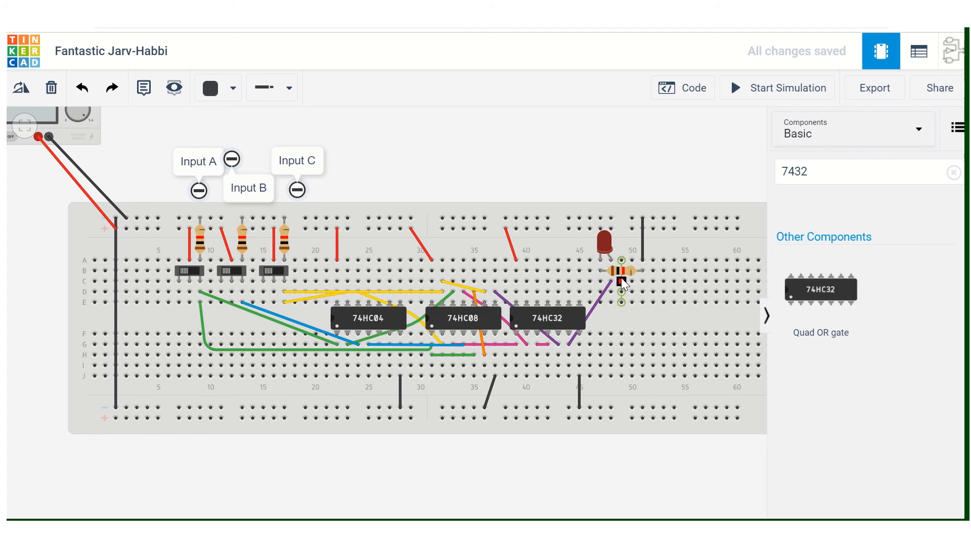
Start the simulation and test the switch combinations of Input B and Input C on the LED with Input A off.
scroll(611, 273, down, 2)
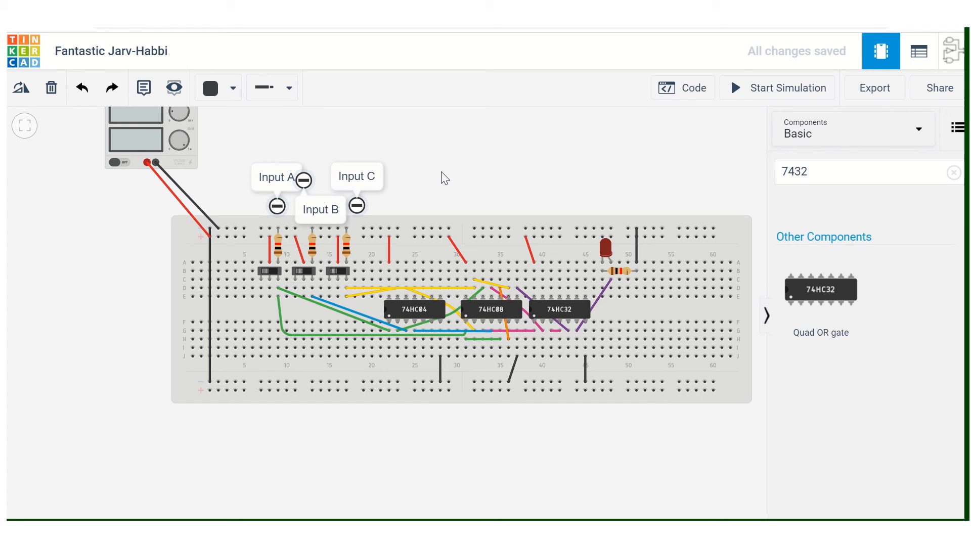
click(736, 89)
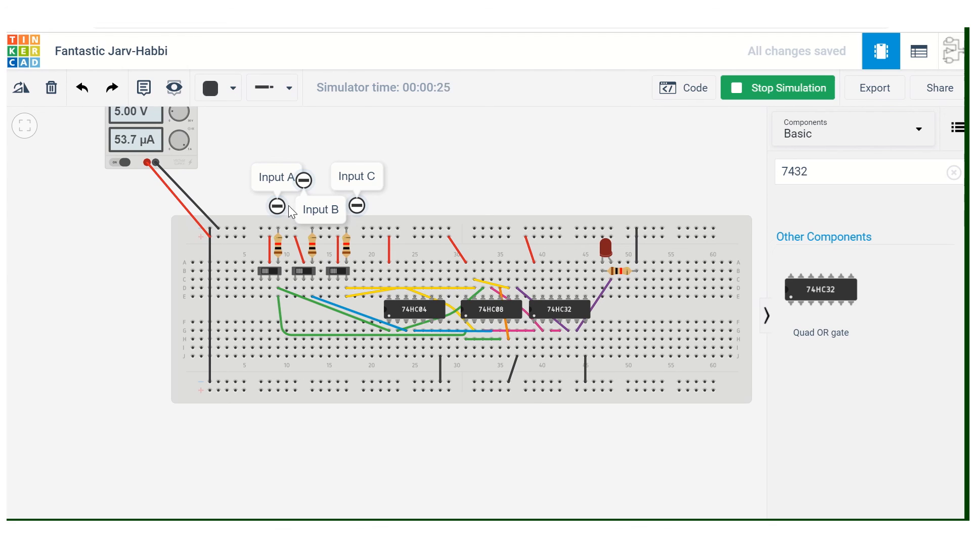
click(335, 272)
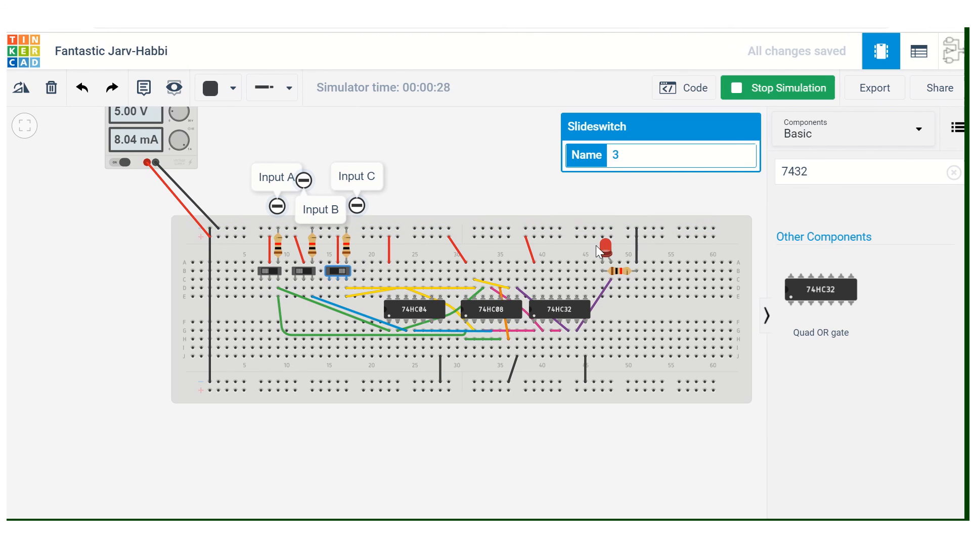
click(339, 272)
click(296, 268)
click(331, 272)
click(344, 273)
click(303, 271)
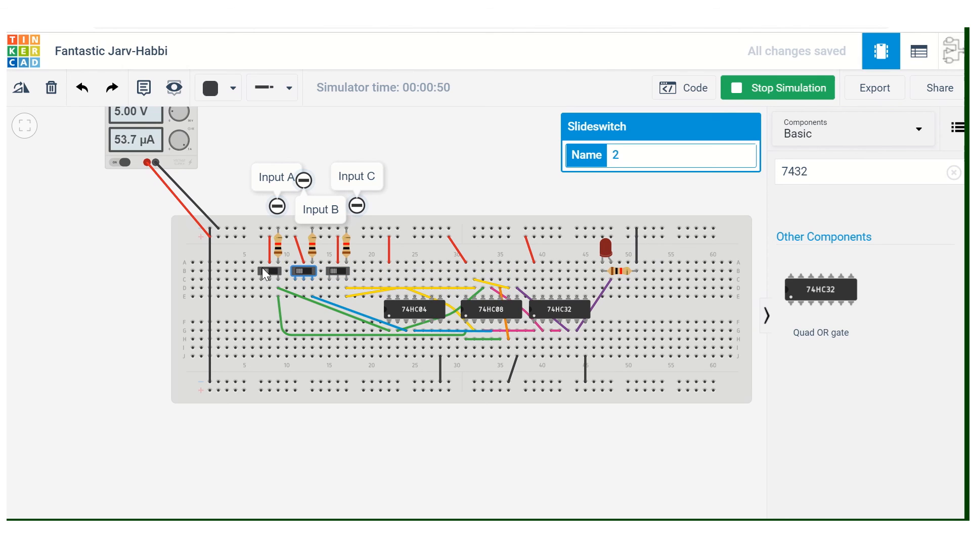
Switch Input A on, test the Input B and Input C combinations on the LED, and return all three switches to off.
click(261, 269)
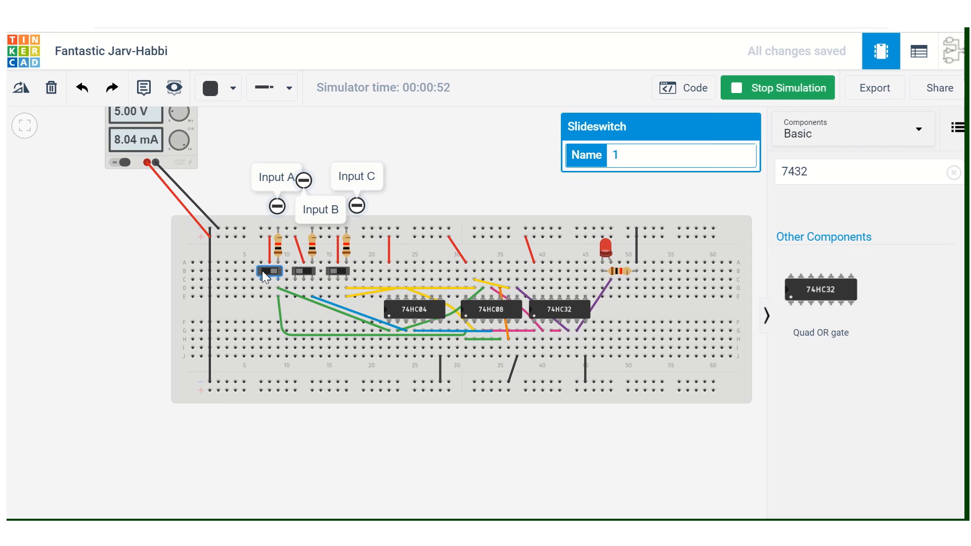
click(332, 271)
click(339, 271)
click(298, 271)
click(331, 269)
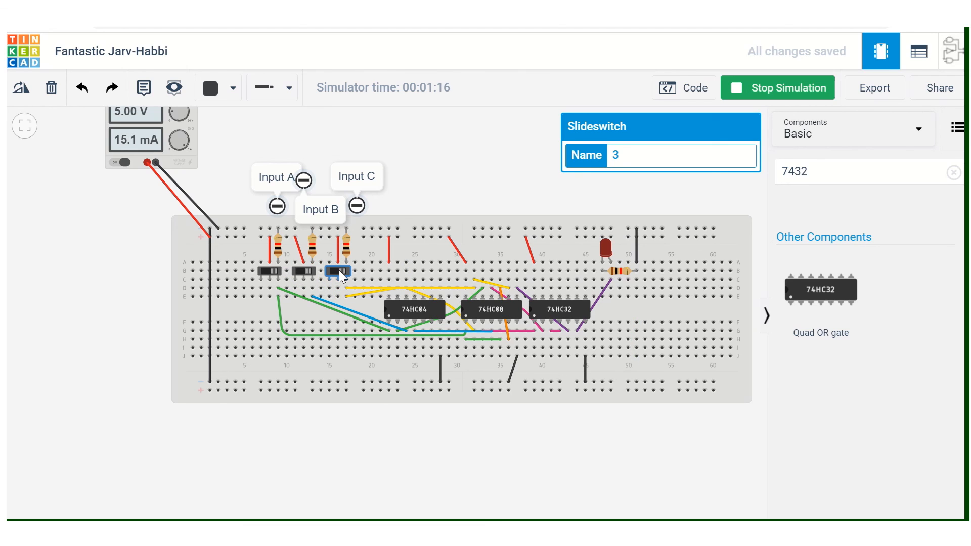
click(309, 270)
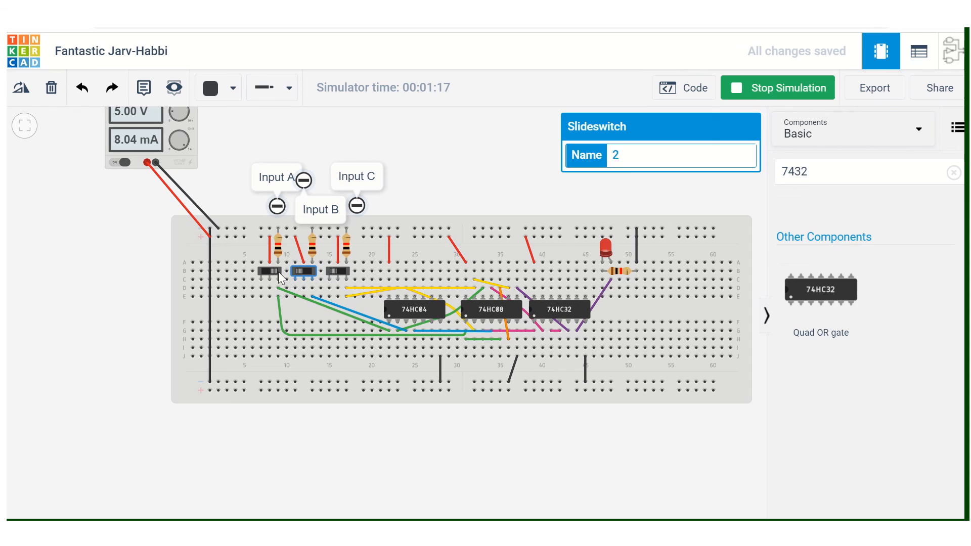
click(271, 271)
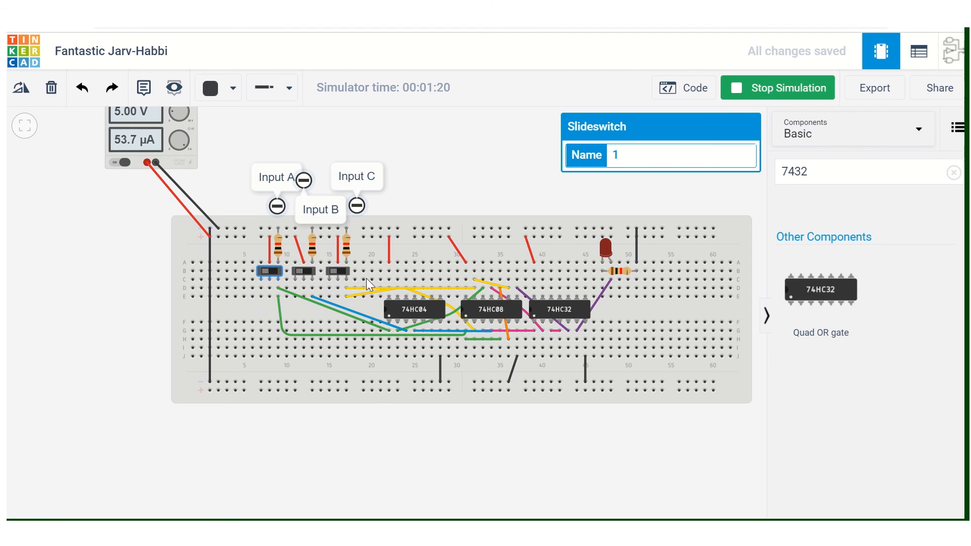